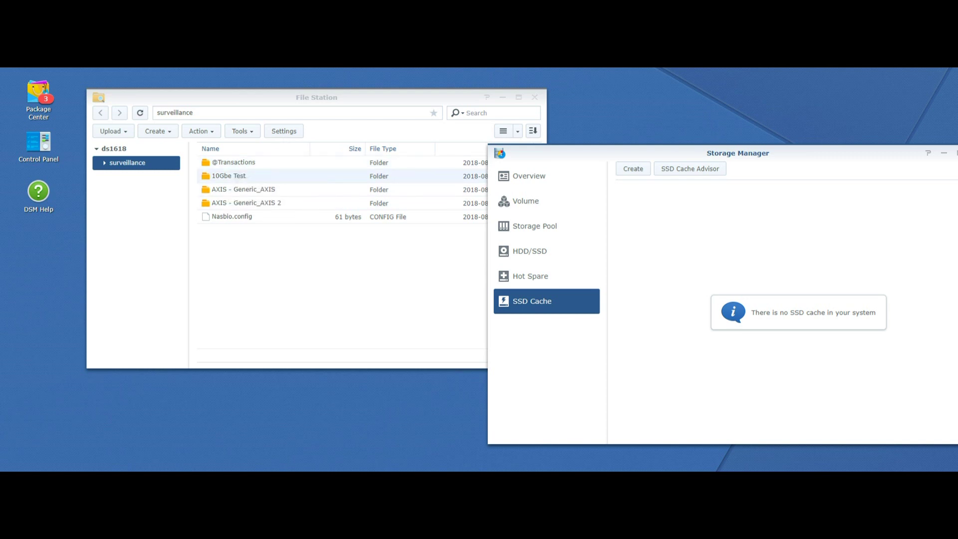
# - Open the 10Gbe Test folder, then launch the installed Virtual Machine Manager package and show its list of virtual machines
pyautogui.doubleClick(228, 176)
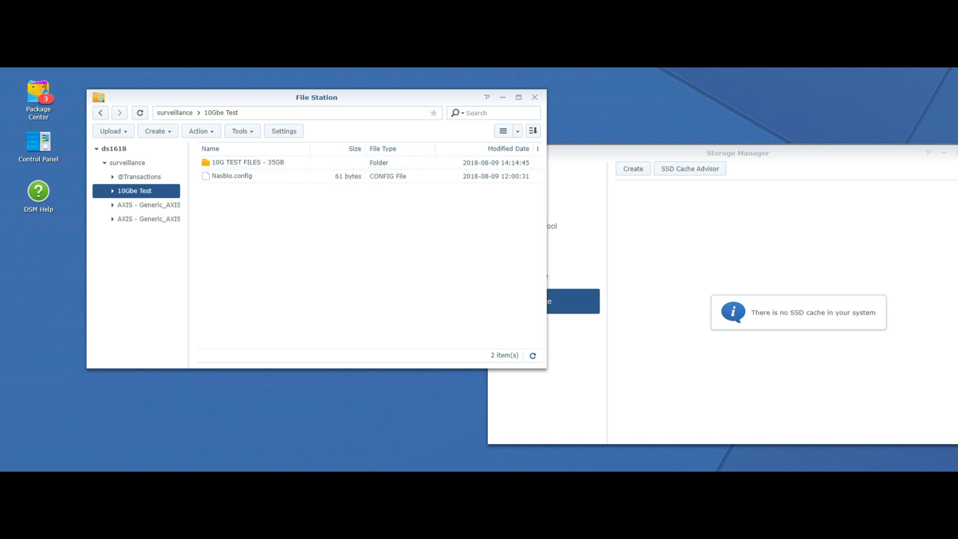
pyautogui.click(40, 60)
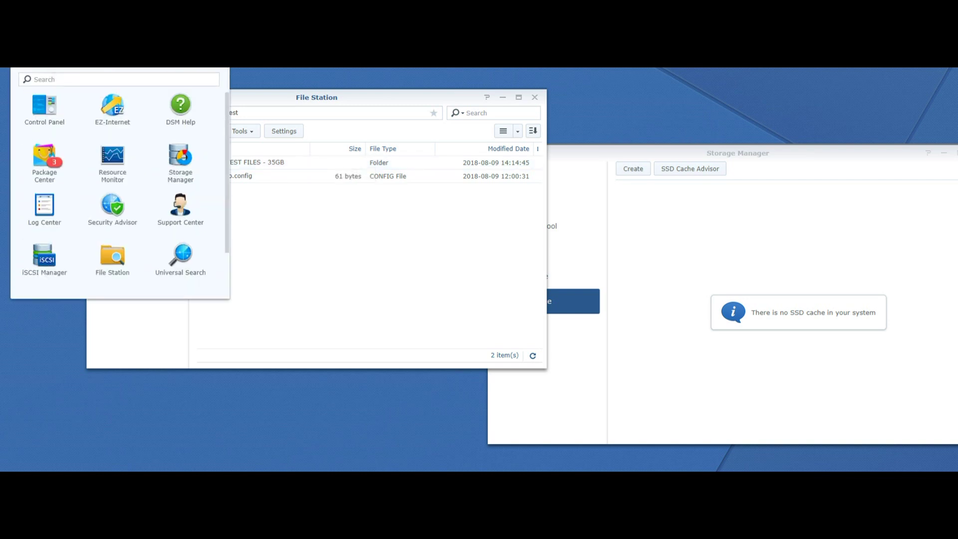
pyautogui.click(44, 162)
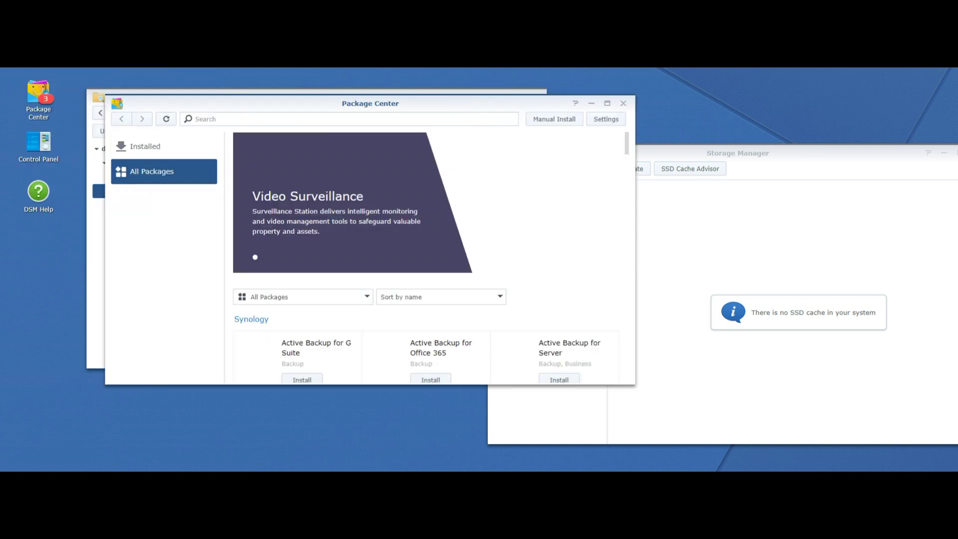
pyautogui.click(164, 146)
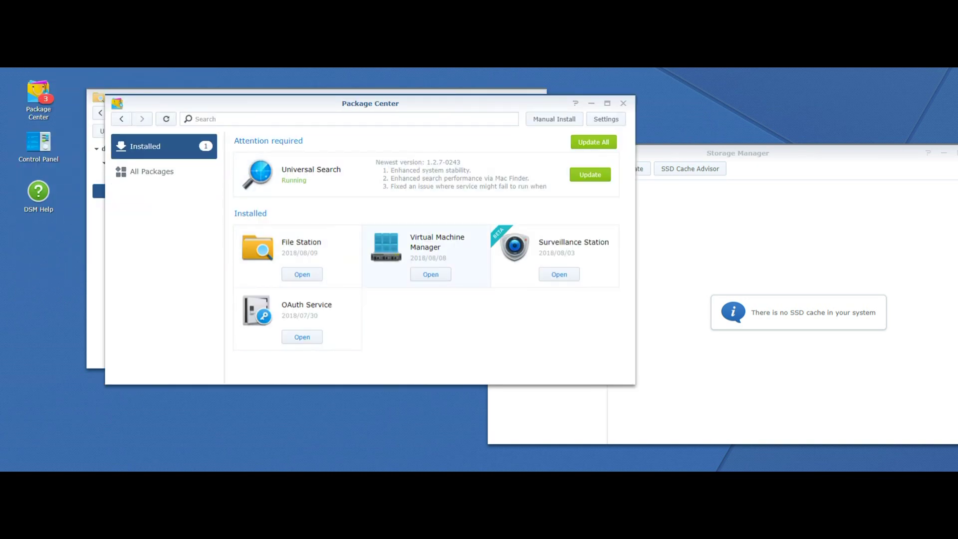
pyautogui.click(431, 274)
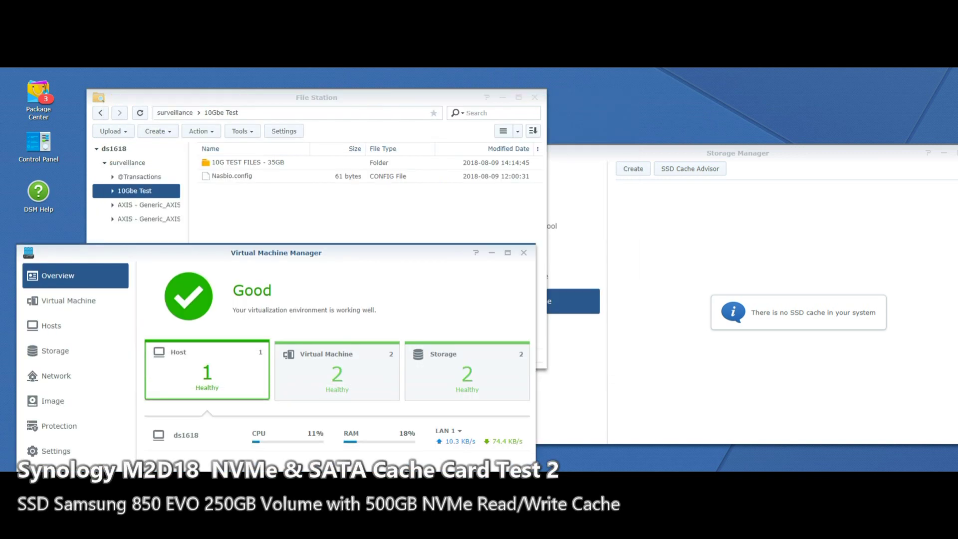
pyautogui.click(75, 301)
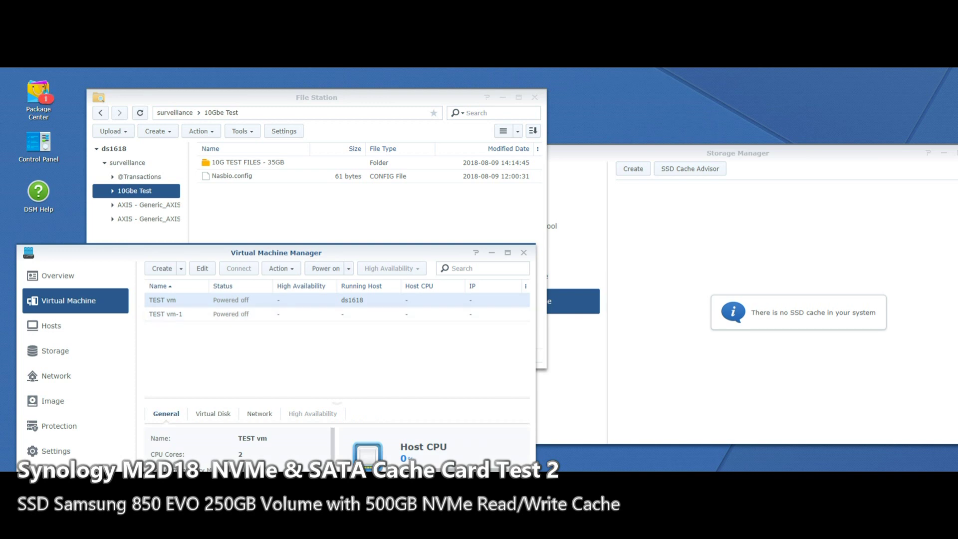
pyautogui.moveTo(299, 97); pyautogui.dragTo(289, 88)
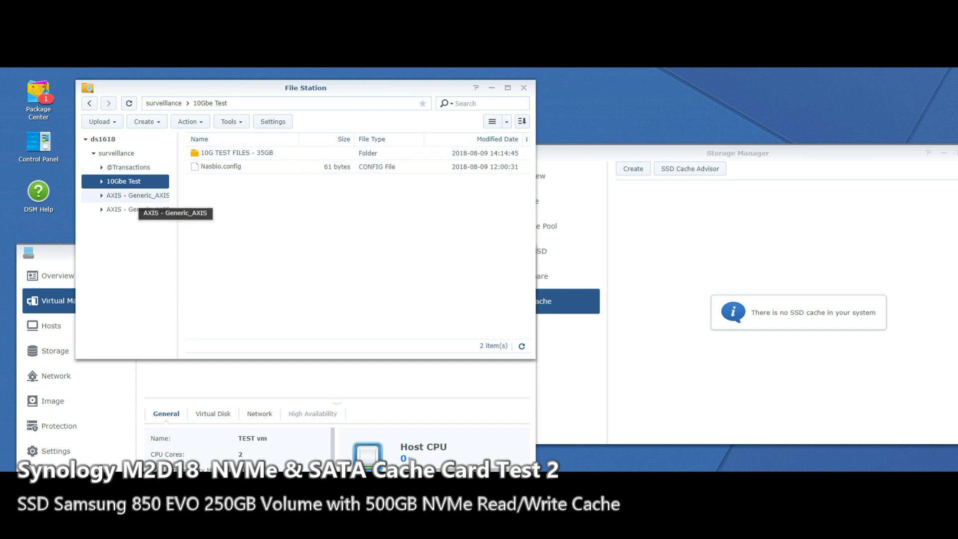
pyautogui.click(132, 195)
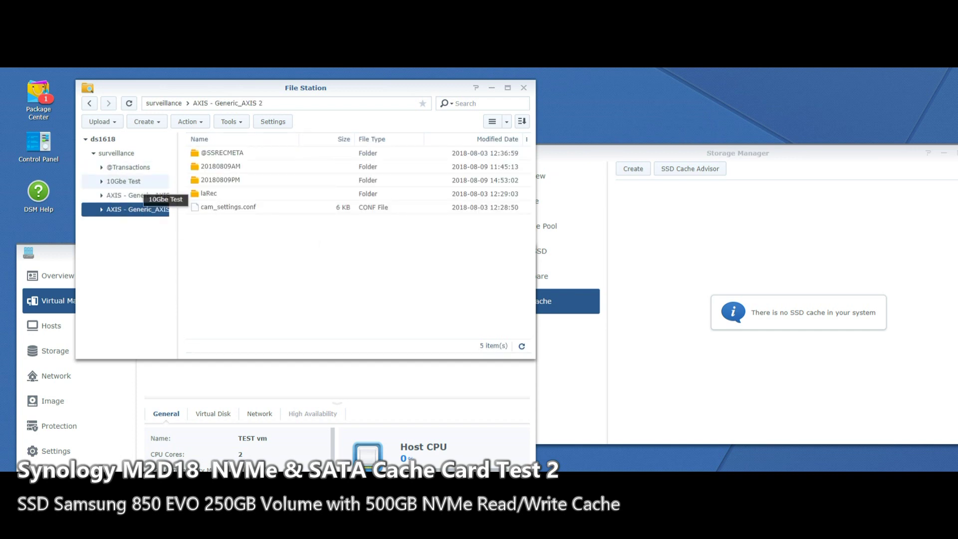
pyautogui.click(128, 167)
pyautogui.click(131, 182)
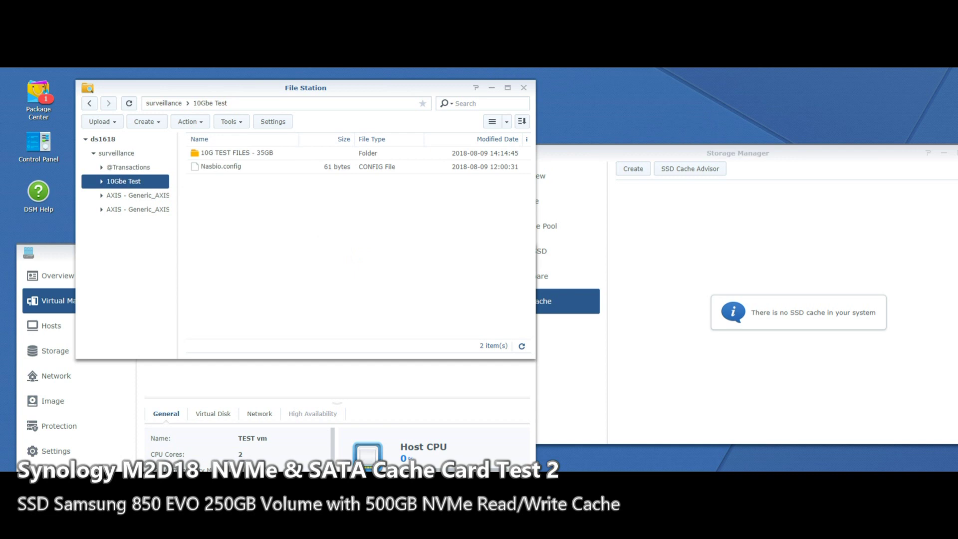
# - Check the volumes, system overview and SSD cache in Storage Manager, and move its window clear of File Station
pyautogui.click(643, 255)
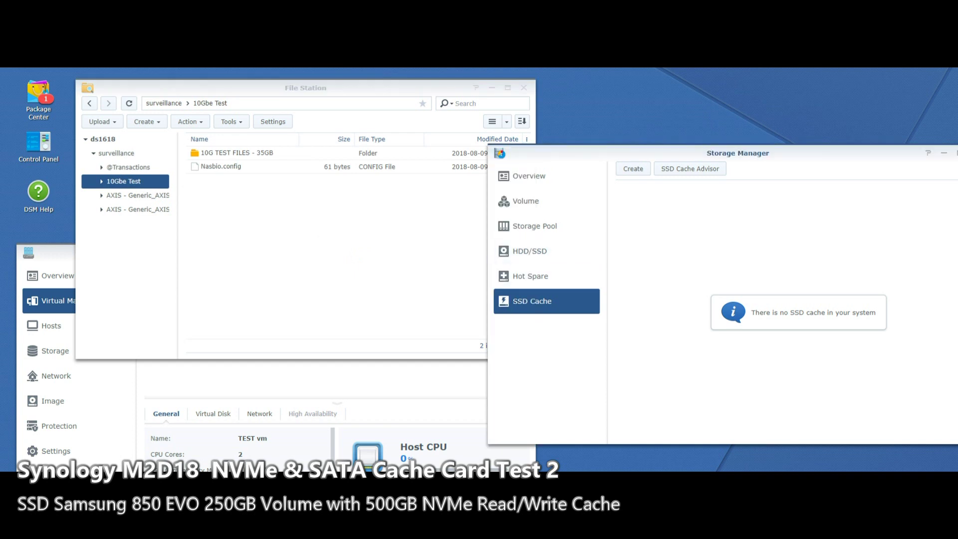
pyautogui.click(546, 201)
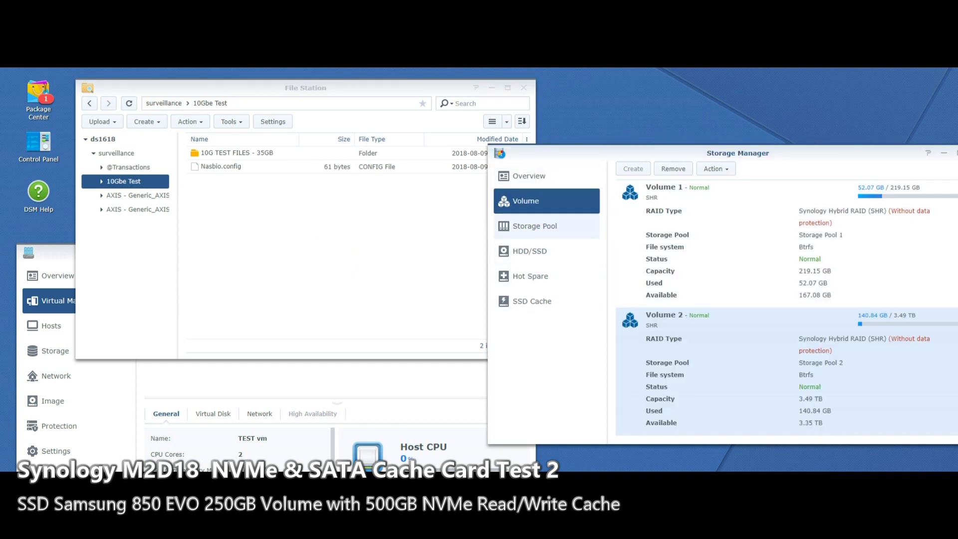
pyautogui.click(547, 301)
pyautogui.click(547, 177)
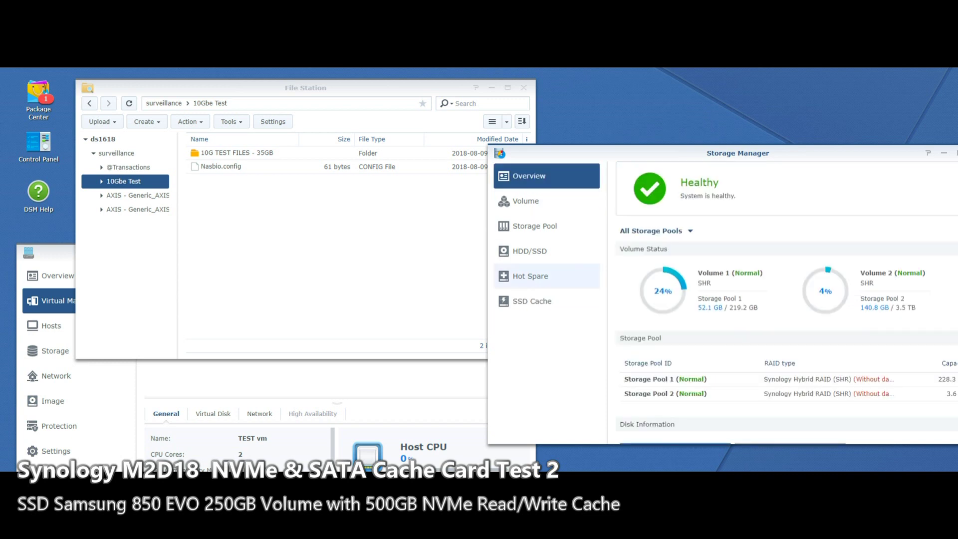
pyautogui.click(546, 301)
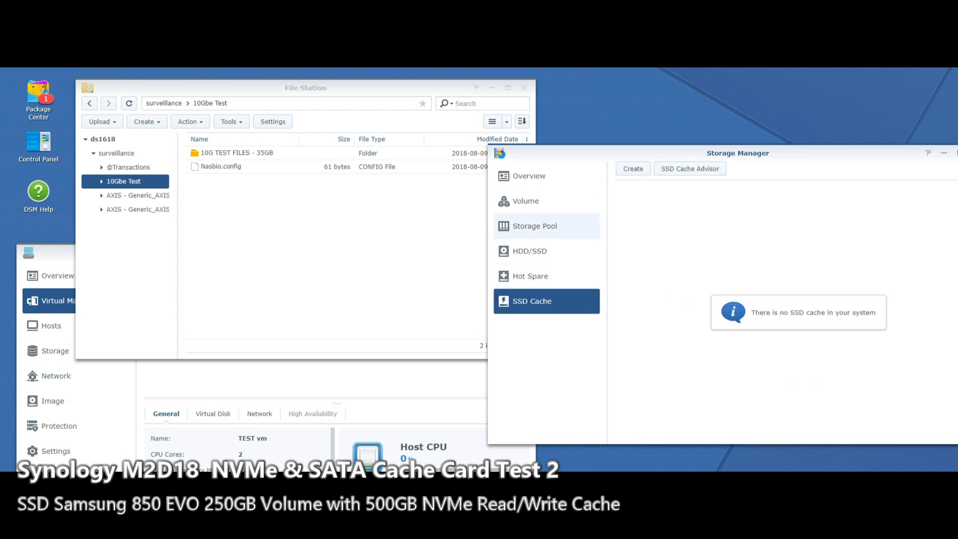
pyautogui.moveTo(564, 154); pyautogui.dragTo(610, 131)
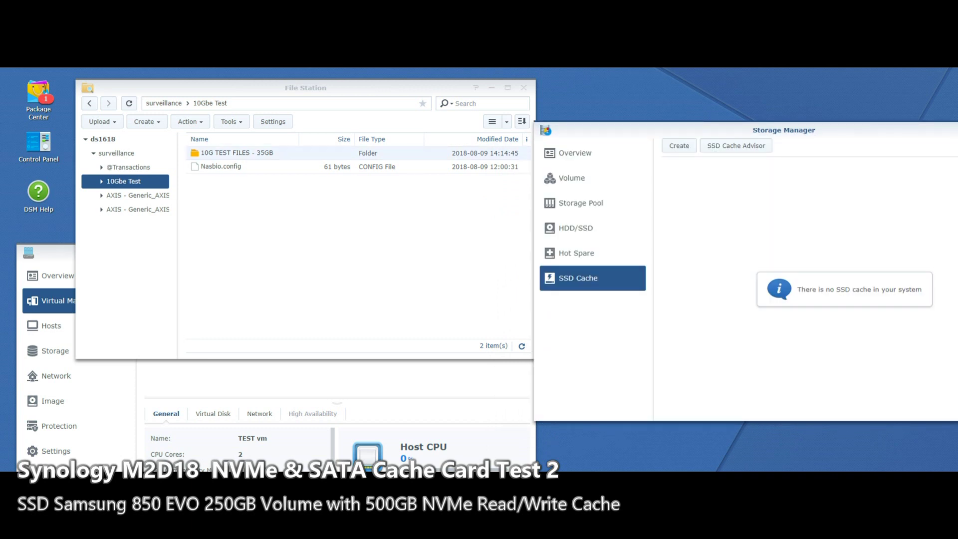
# - Copy the 10G TEST FILES - 35GB folder into AXIS - Generic_AXIS, skipping existing files
pyautogui.click(265, 152)
pyautogui.rightClick(264, 152)
pyautogui.click(291, 298)
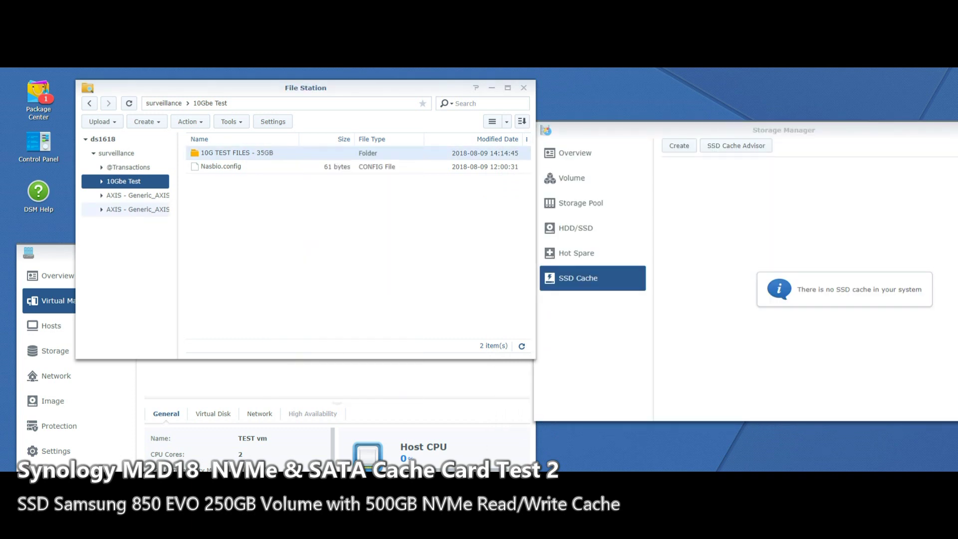
pyautogui.click(134, 195)
pyautogui.rightClick(268, 231)
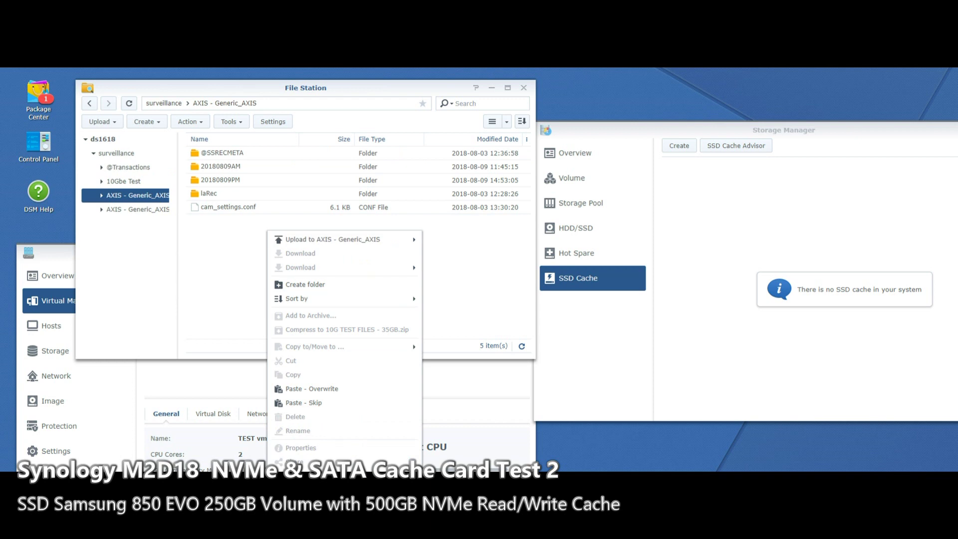
pyautogui.click(304, 402)
# - Paste the copied test folder into AXIS - Generic_AXIS 2, skipping existing files
pyautogui.click(135, 209)
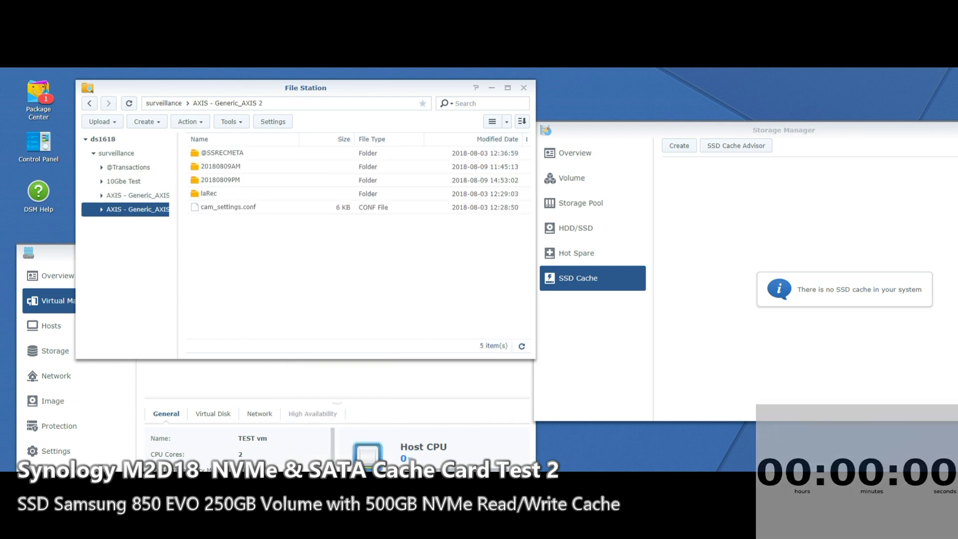
pyautogui.rightClick(259, 259)
pyautogui.click(293, 430)
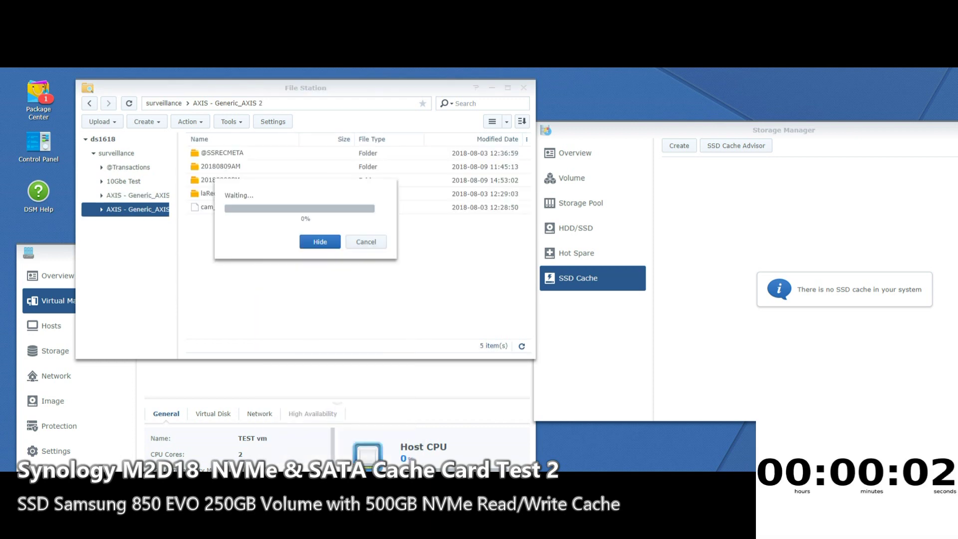
pyautogui.click(125, 167)
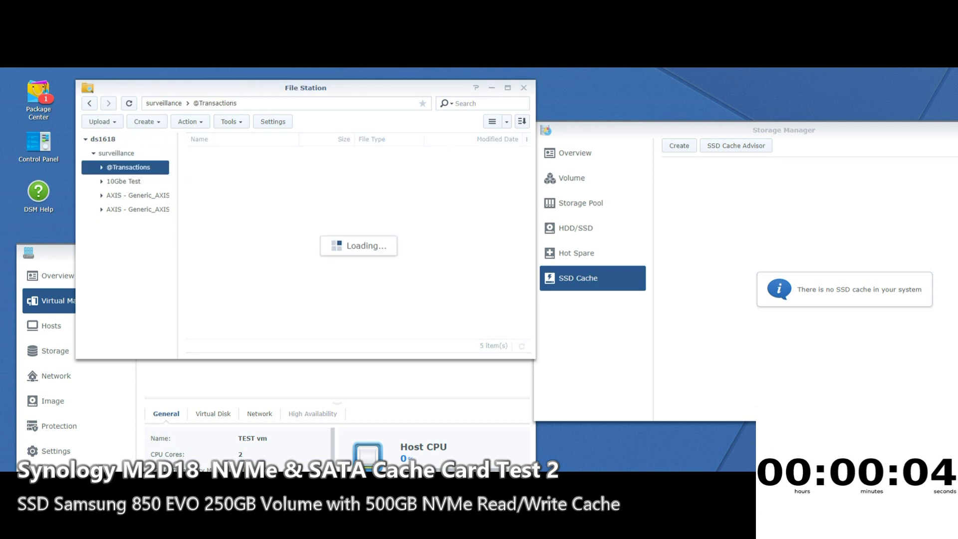
pyautogui.rightClick(266, 237)
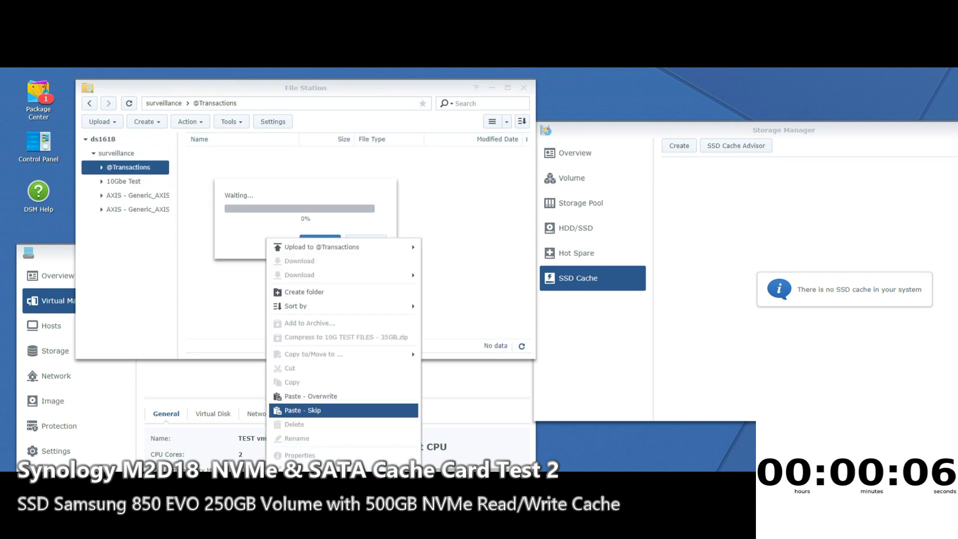
pyautogui.click(306, 409)
# - Power on the virtual machine TEST vm in Virtual Machine Manager
pyautogui.click(302, 382)
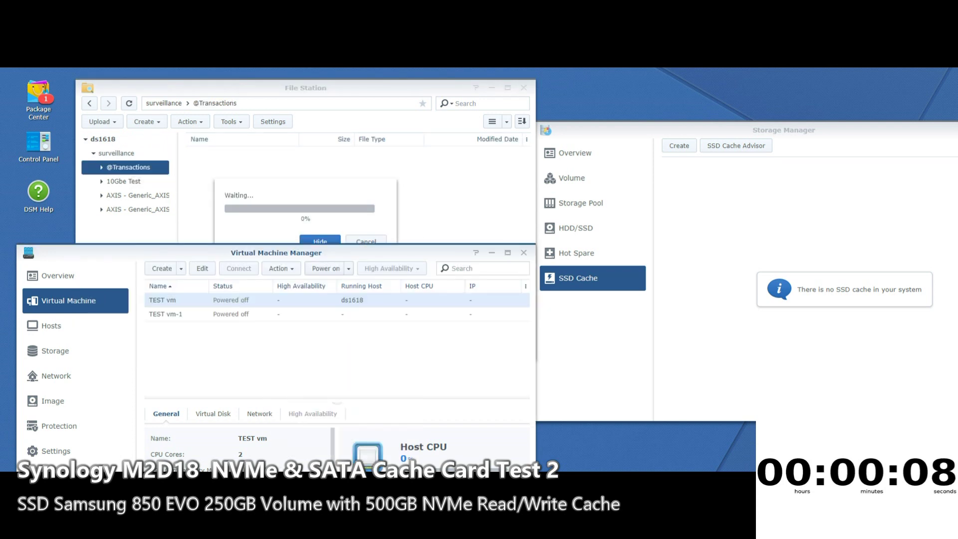
pyautogui.click(326, 269)
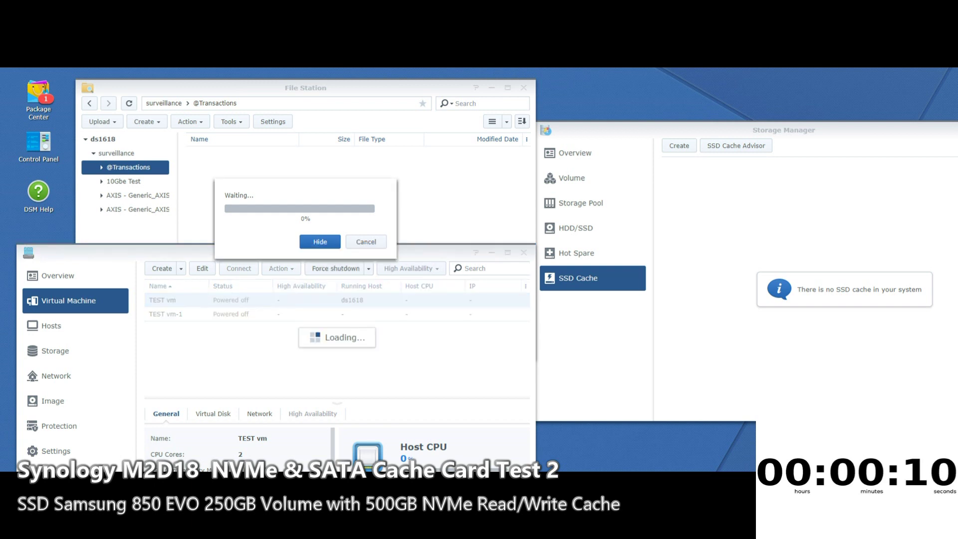
# - Open Resource Monitor and hide the File Station copy progress dialog so the copies continue in the background
pyautogui.click(33, 58)
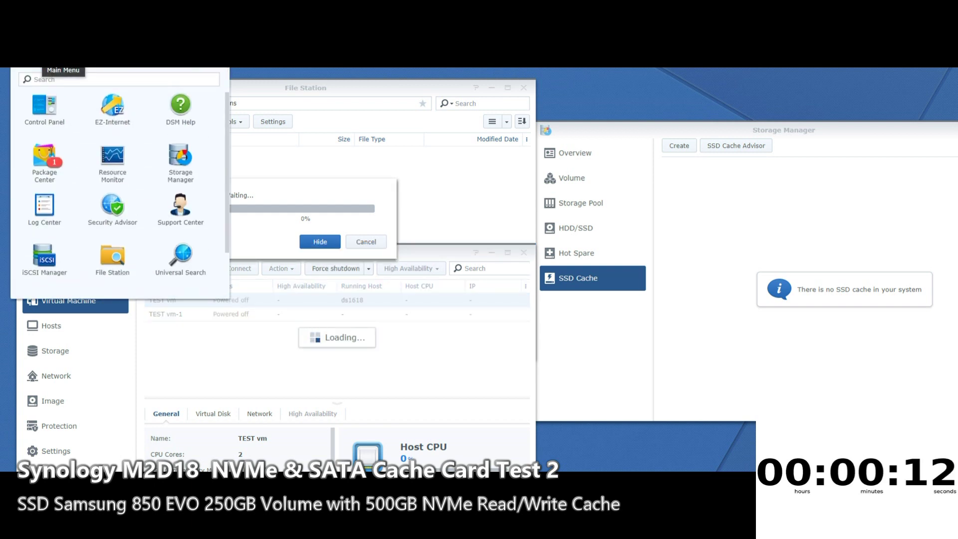
pyautogui.click(112, 162)
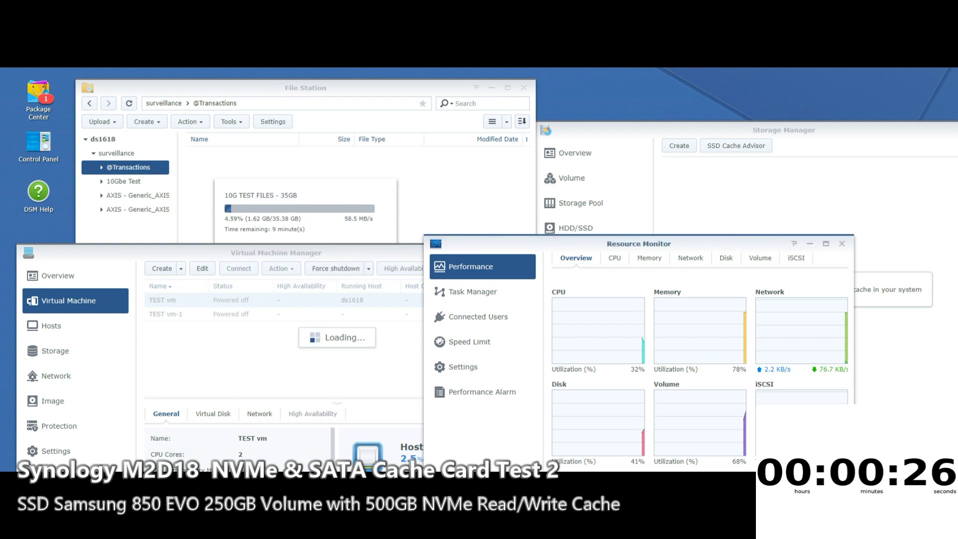
pyautogui.click(320, 252)
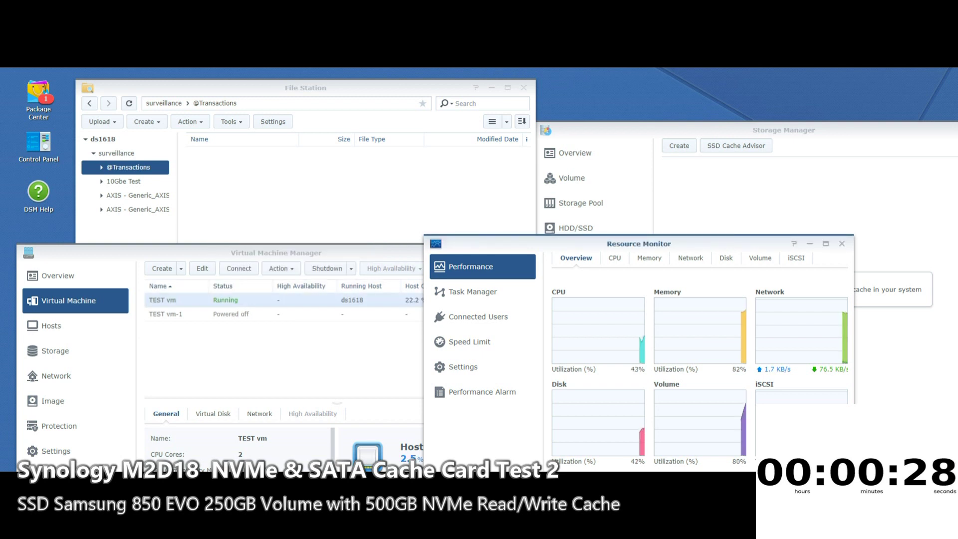
# - Check the progress of the background copy tasks alongside the Resource Monitor performance graphs
pyautogui.click(847, 58)
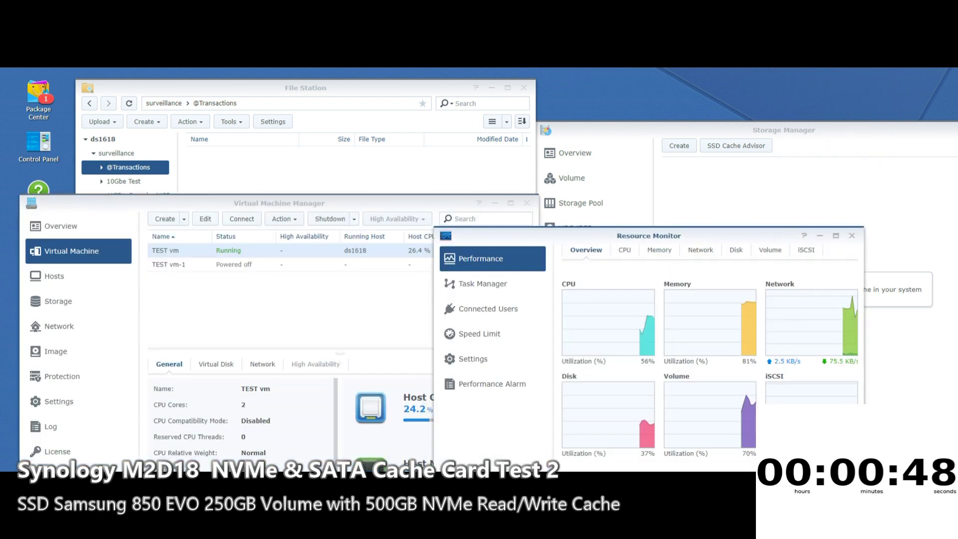
pyautogui.click(279, 203)
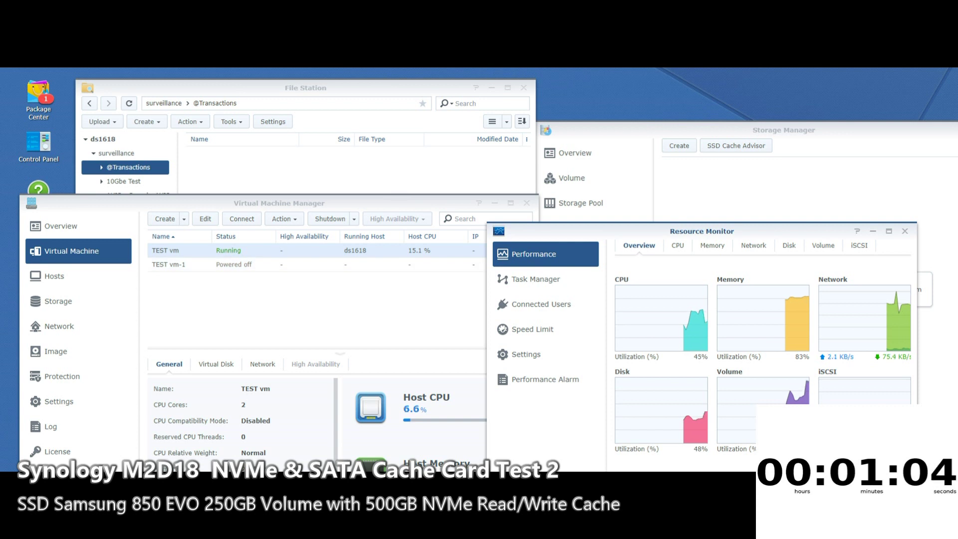
pyautogui.click(846, 59)
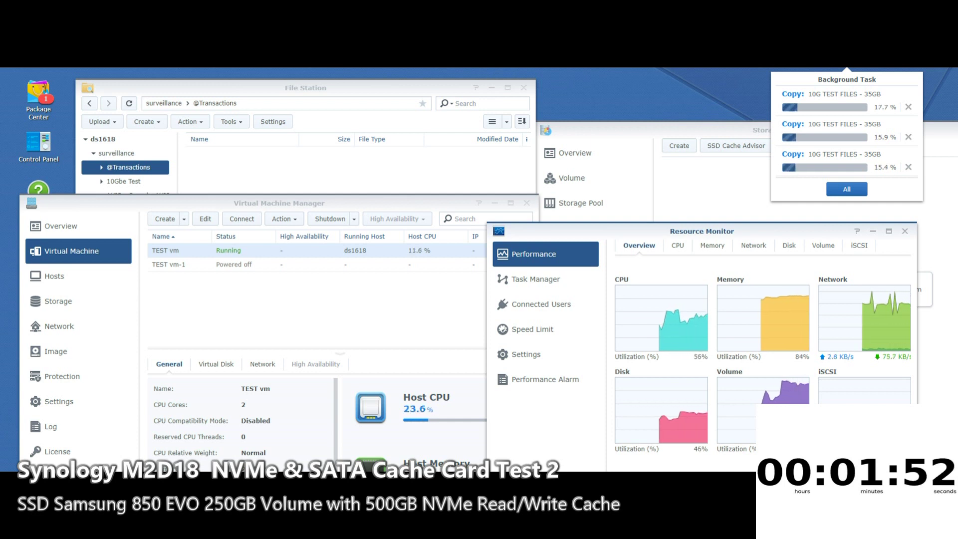
pyautogui.click(344, 170)
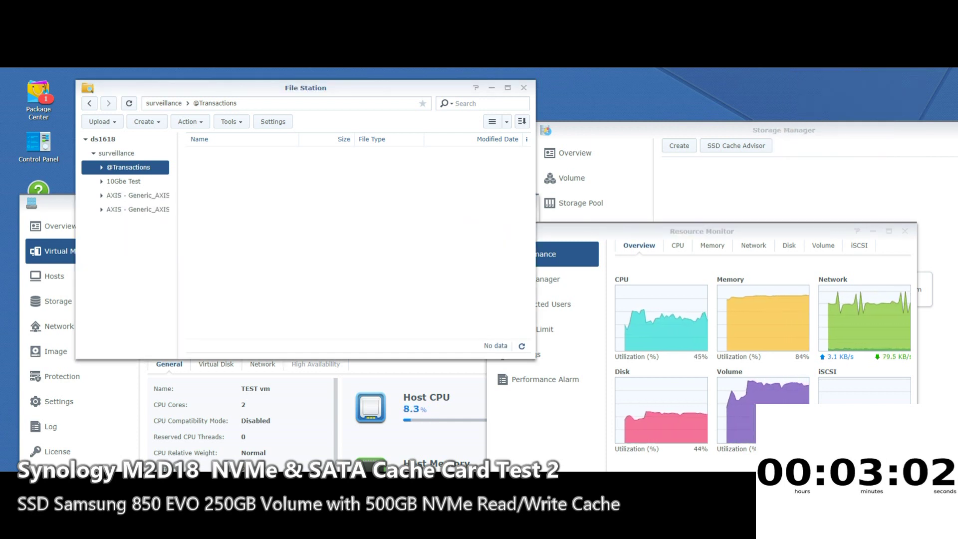
pyautogui.click(846, 61)
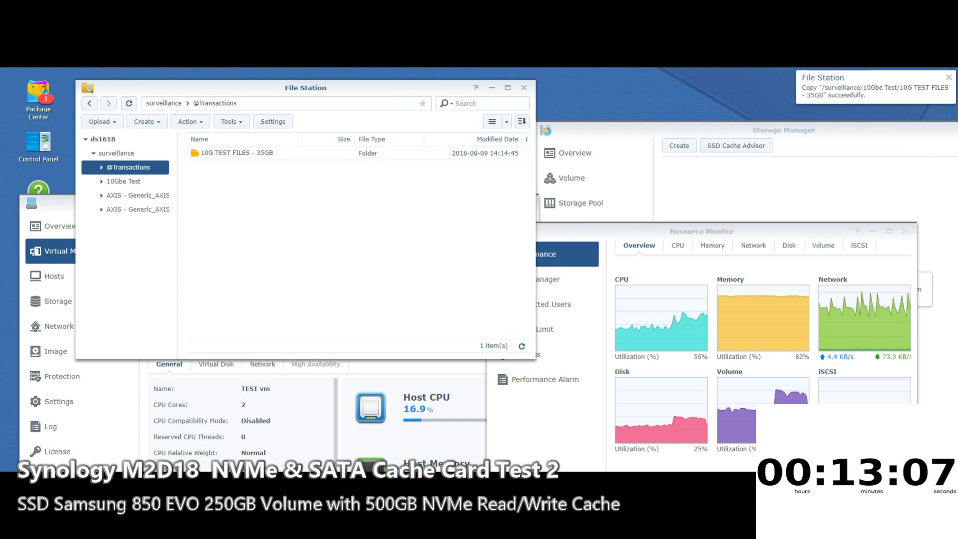
# - Review the performance graphs in Resource Monitor and the status of TEST vm in Virtual Machine Manager
pyautogui.click(784, 130)
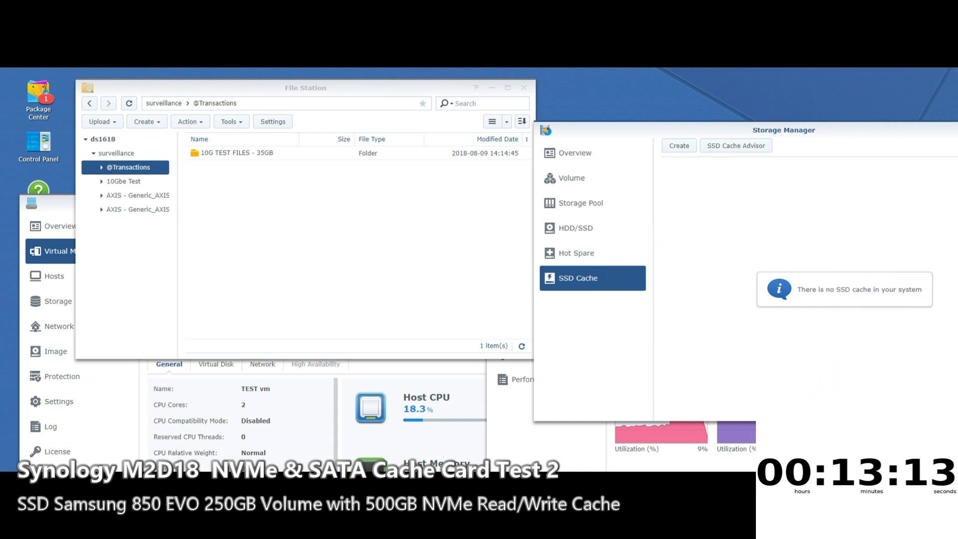
pyautogui.click(543, 439)
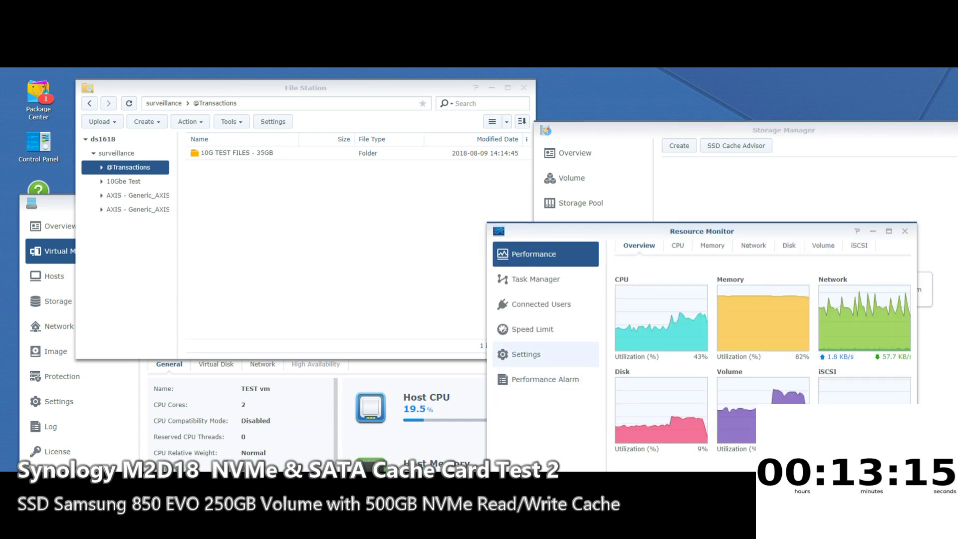
pyautogui.click(449, 389)
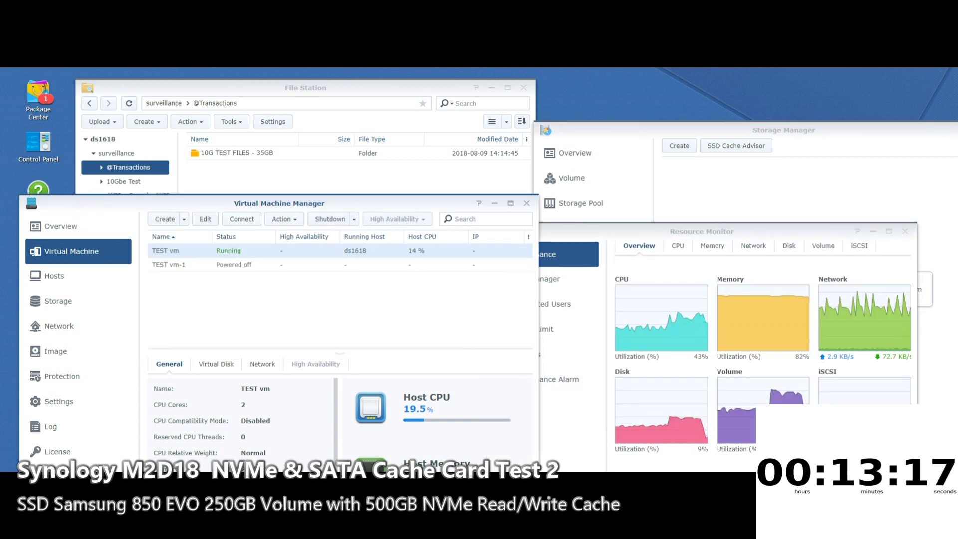
# - Review the overview, volume usage and storage pools in Storage Manager, and select Storage Pool 2
pyautogui.click(648, 131)
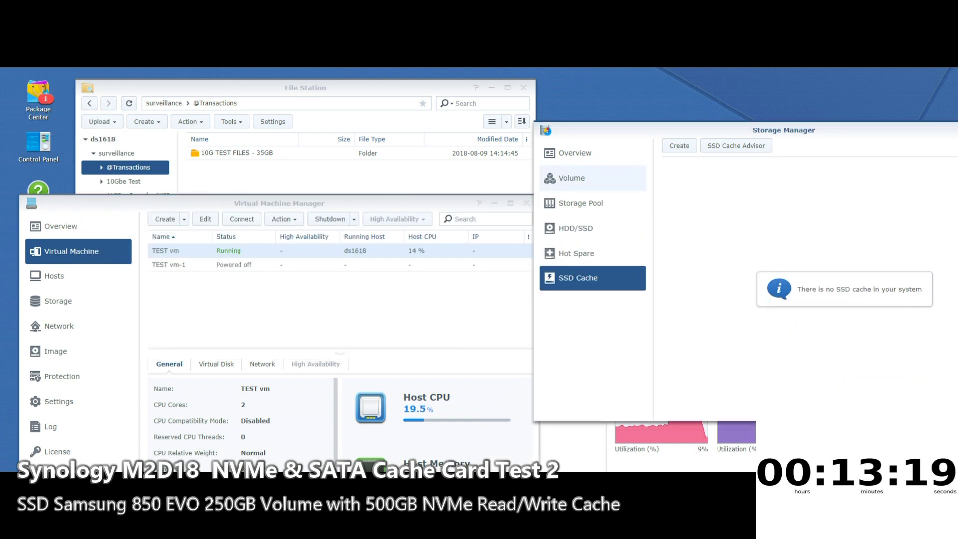
pyautogui.click(592, 153)
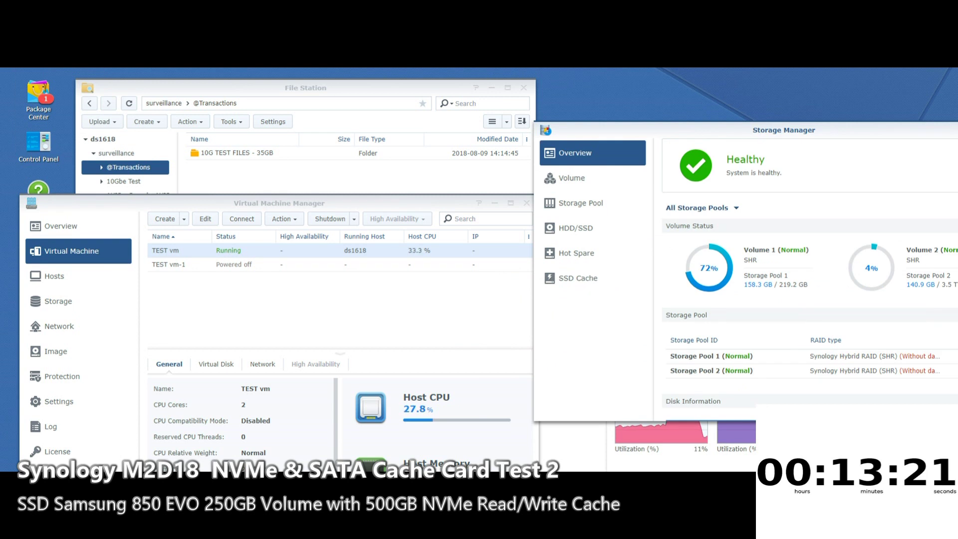
pyautogui.click(592, 178)
pyautogui.moveTo(688, 130); pyautogui.dragTo(595, 124)
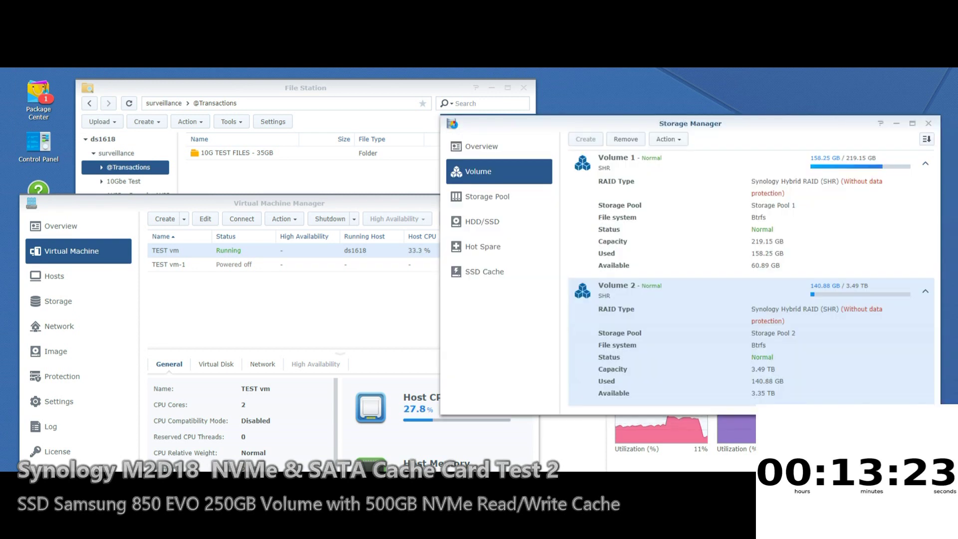
pyautogui.click(499, 196)
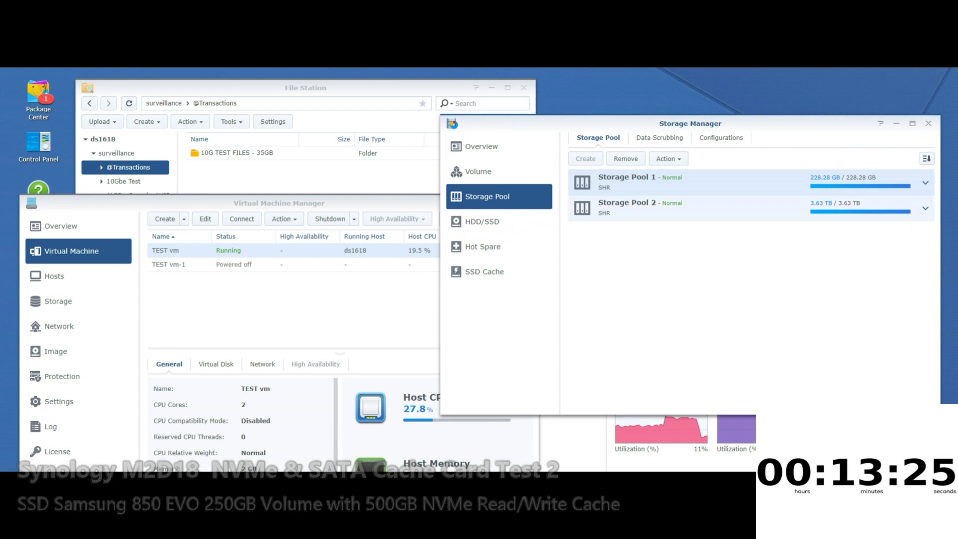
pyautogui.click(739, 208)
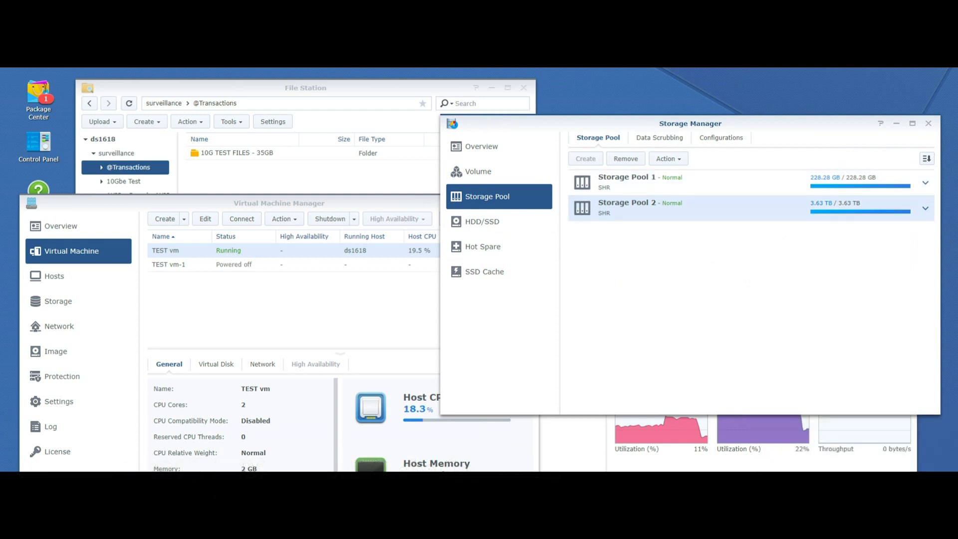